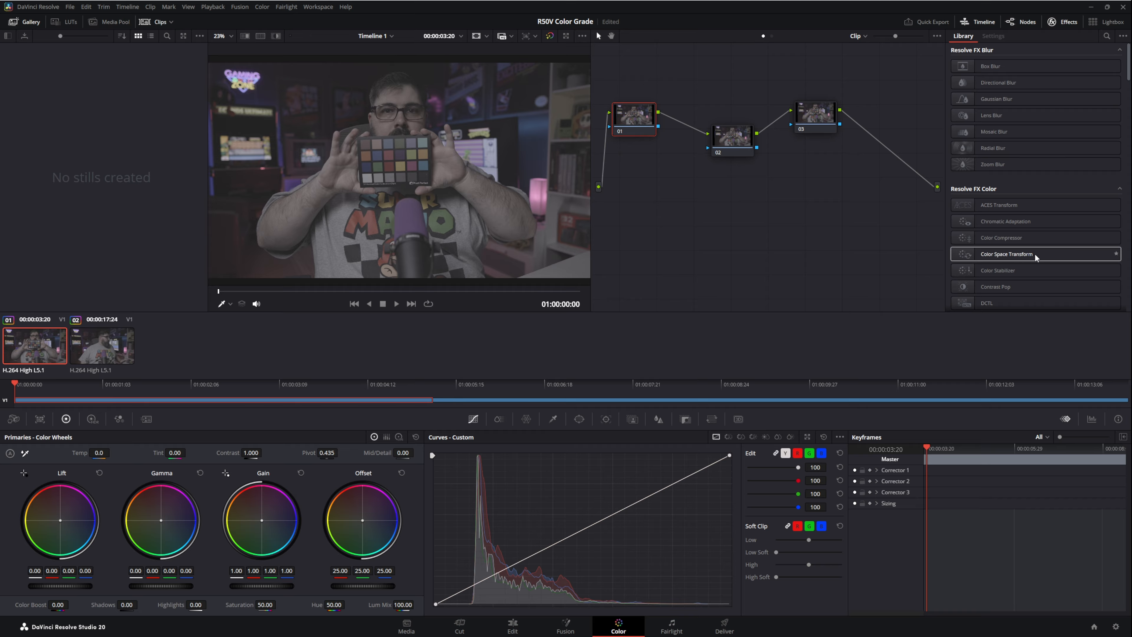
# Step: Add a Color Space Transform to node 01, converting Canon Cinema Gamut/Canon Log 3 to DaVinci Wide Gamut/DaVinci Intermediate, and save the project
pyautogui.moveTo(1039, 252); pyautogui.dragTo(636, 117)
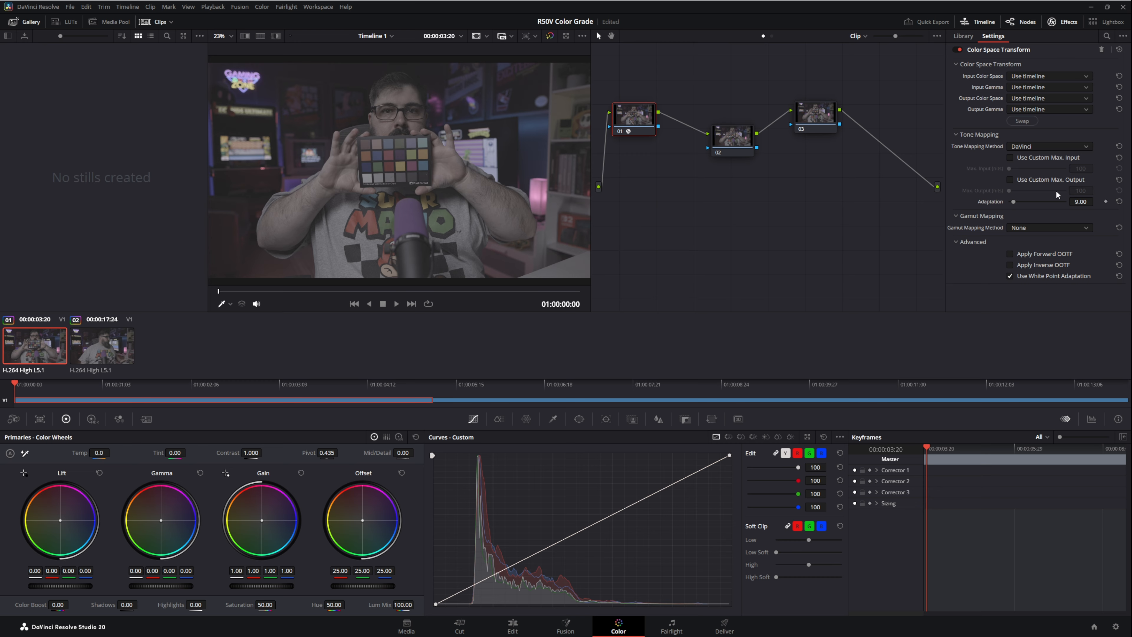
pyautogui.click(1086, 76)
pyautogui.click(1061, 169)
pyautogui.click(1086, 87)
pyautogui.click(1061, 151)
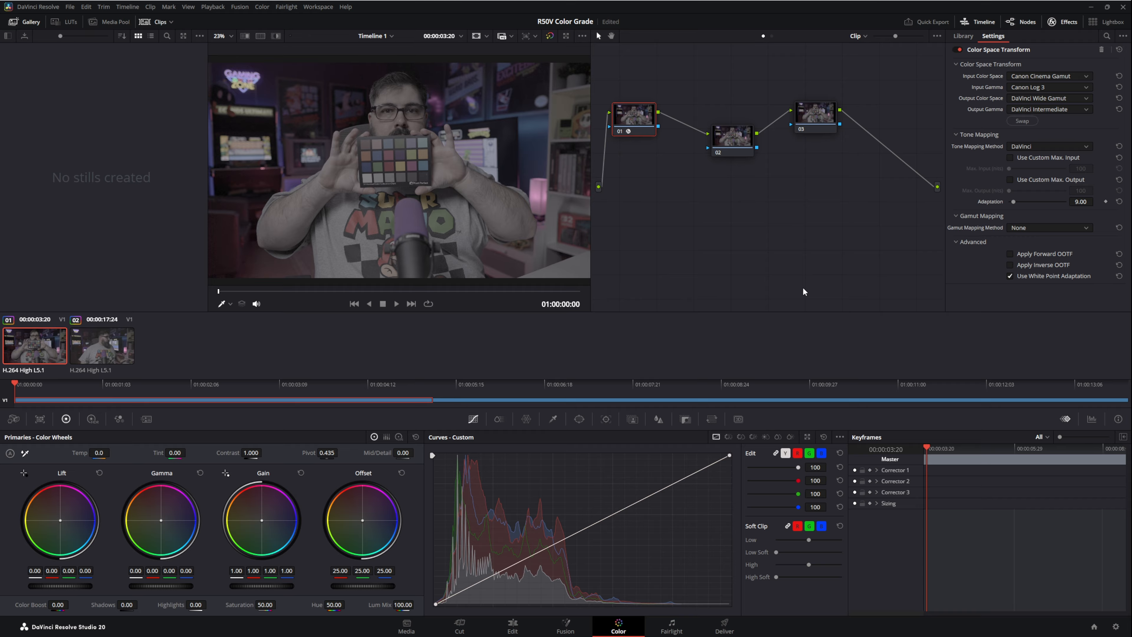
pyautogui.hotkey('ctrl', 's')
# Step: Add a Color Space Transform to node 03, converting DaVinci Wide Gamut/DaVinci Intermediate to Rec.709 color space and Rec.709 gamma
pyautogui.click(820, 117)
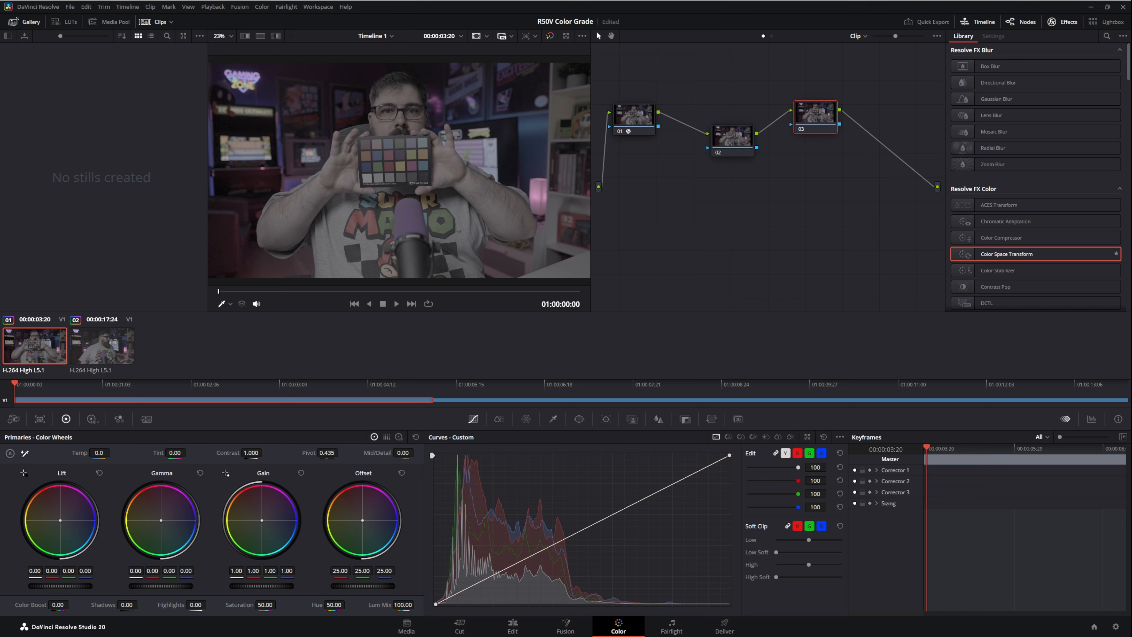
pyautogui.moveTo(1007, 254); pyautogui.dragTo(820, 119)
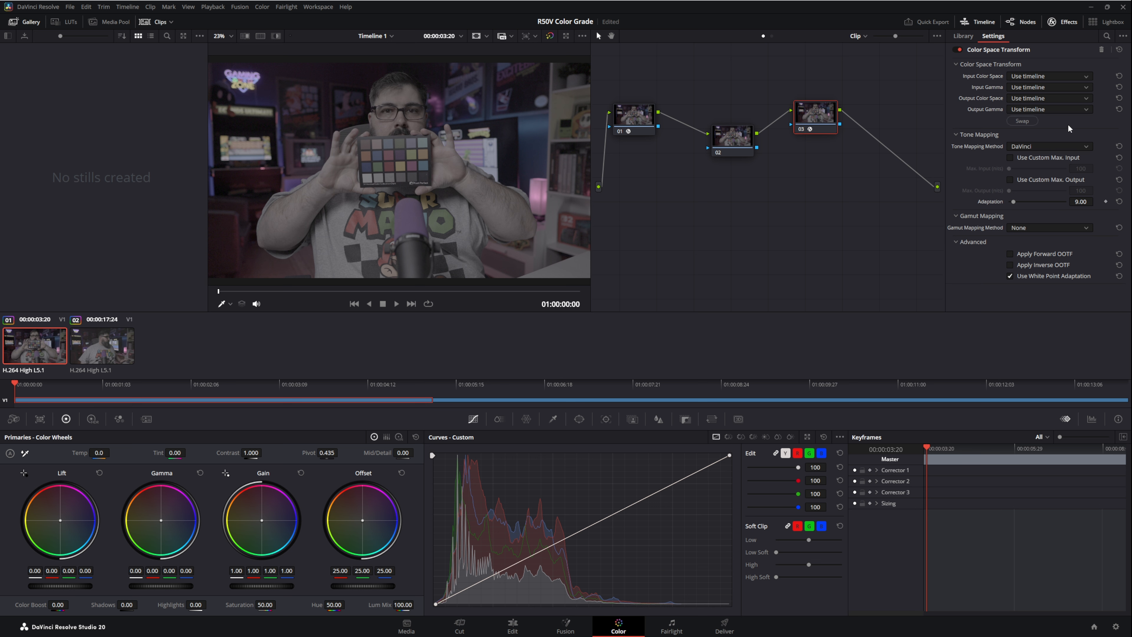
pyautogui.click(1073, 113)
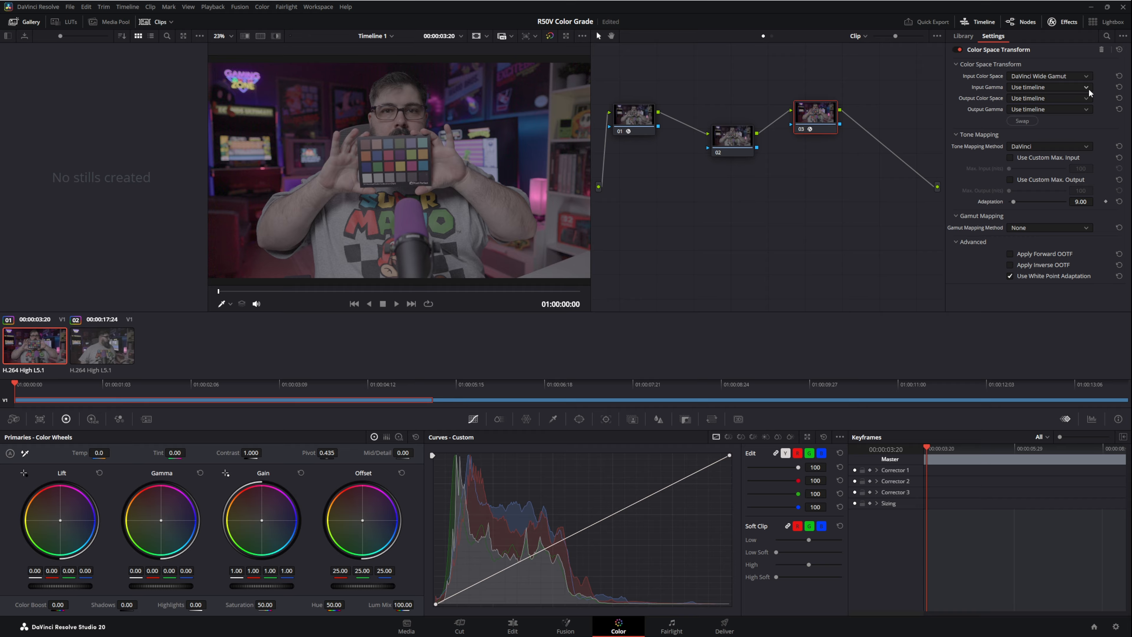
pyautogui.click(1075, 131)
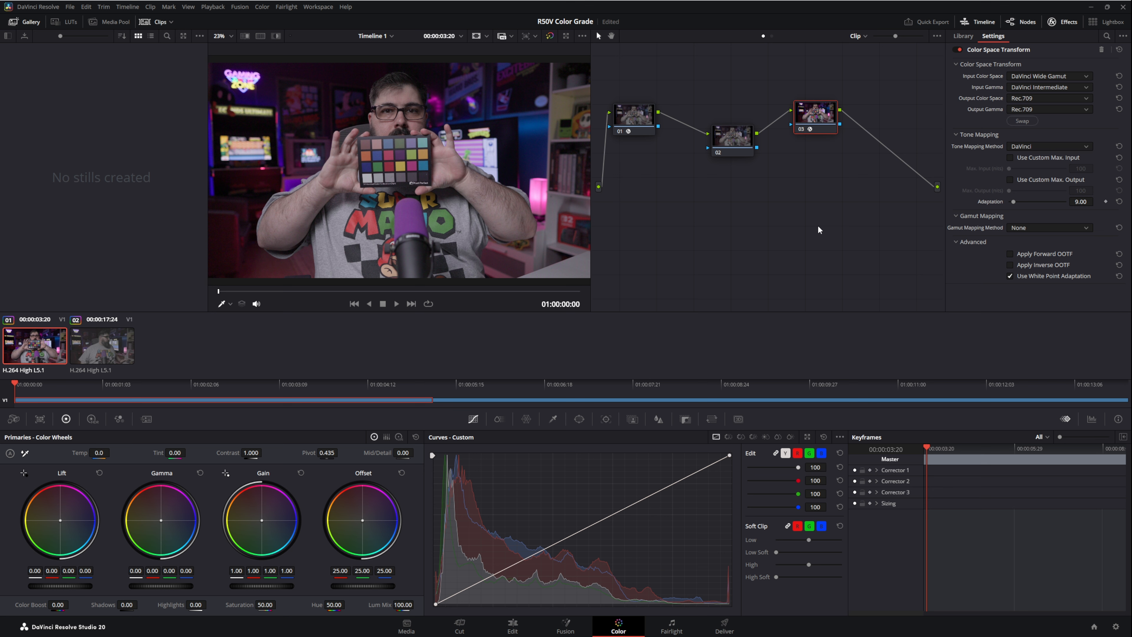
# Step: Set the white balance on node 02 by sampling a light neutral patch of the color chart
pyautogui.moveTo(735, 139); pyautogui.dragTo(724, 131)
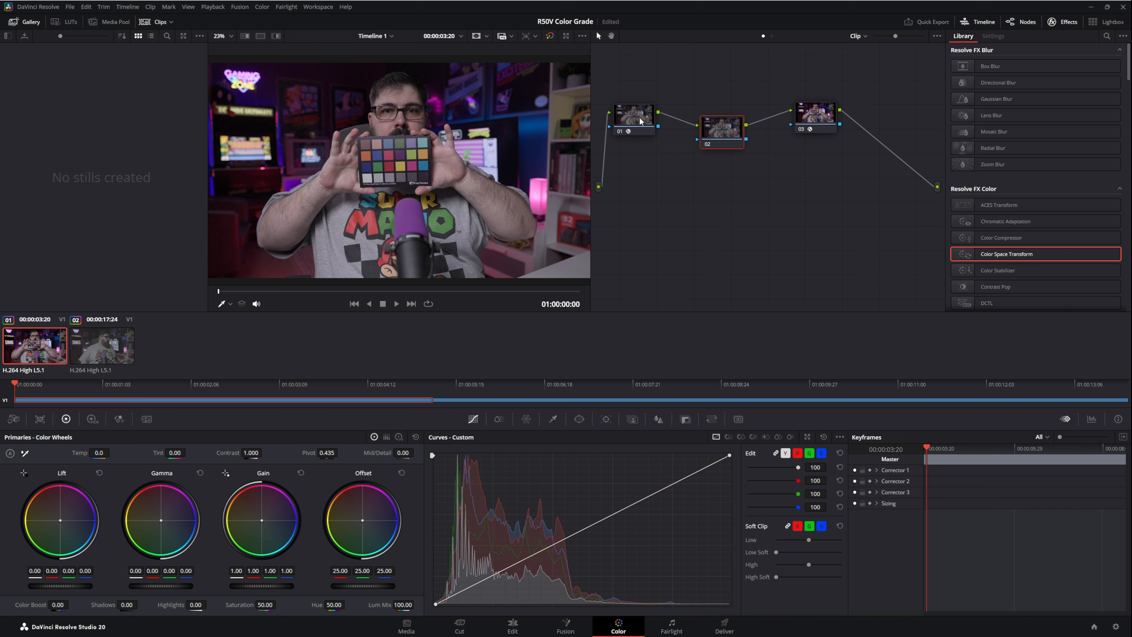
pyautogui.hotkey('ctrl', 's')
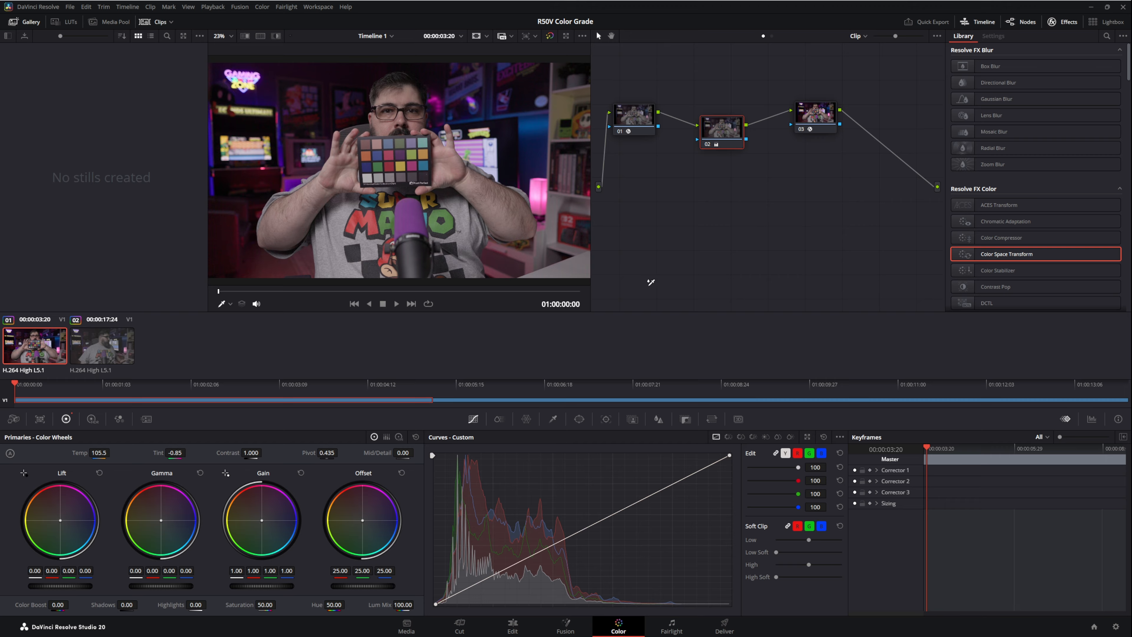
pyautogui.click(369, 175)
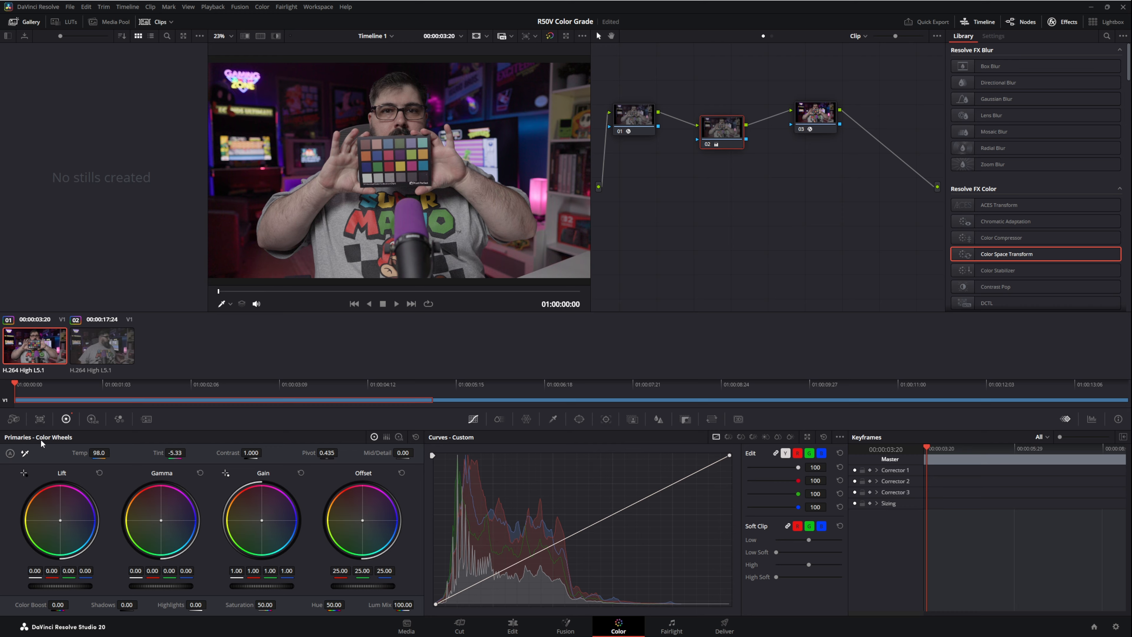
pyautogui.click(25, 452)
pyautogui.click(381, 178)
# Step: Apply noise reduction to node 02 with 2 temporal frames, temporal luma and chroma at 9.2, and spatial luma and chroma at 5.7
pyautogui.click(148, 420)
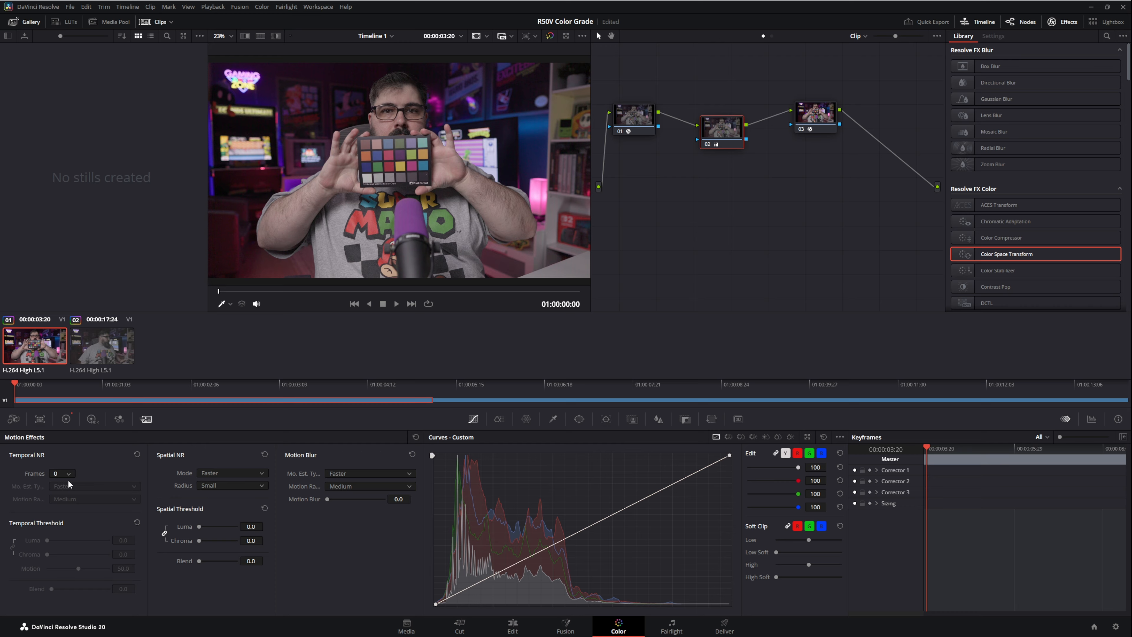
pyautogui.click(62, 502)
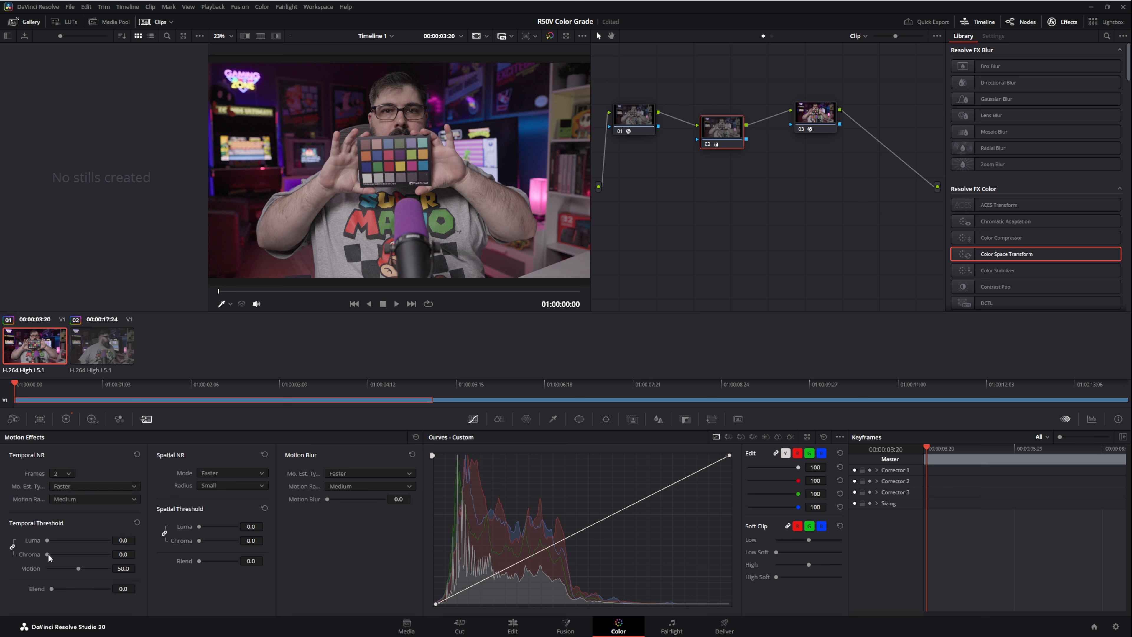
pyautogui.moveTo(48, 555); pyautogui.dragTo(52, 553)
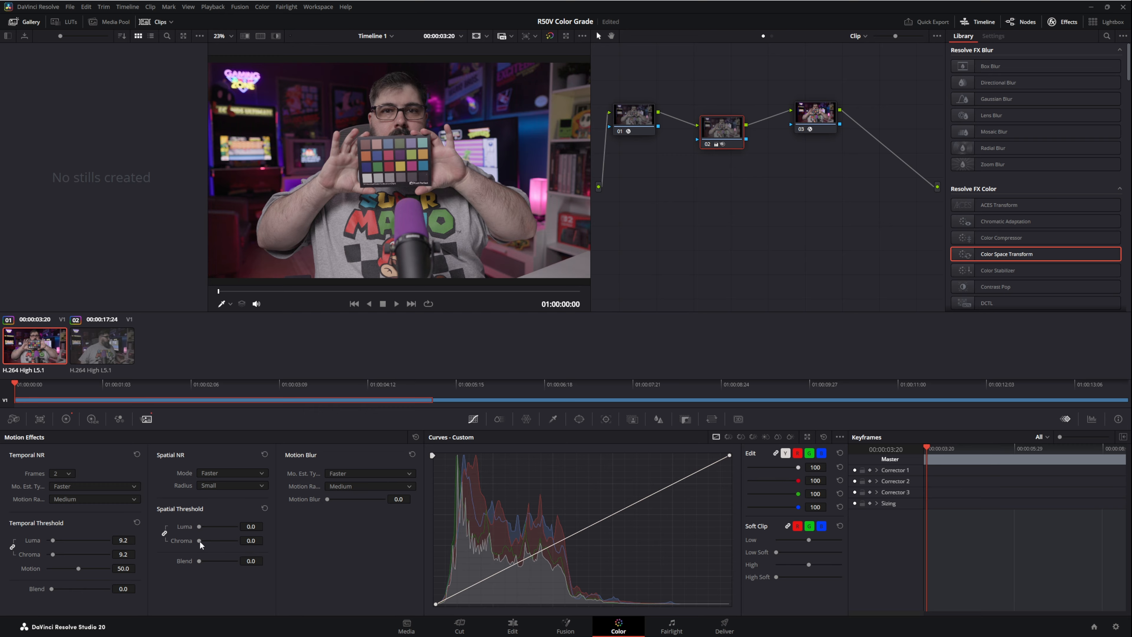
pyautogui.moveTo(200, 540); pyautogui.dragTo(199, 539)
# Step: Sharpen node 02 by setting the linked sharpening radius to 0.47, and save the project
pyautogui.click(659, 420)
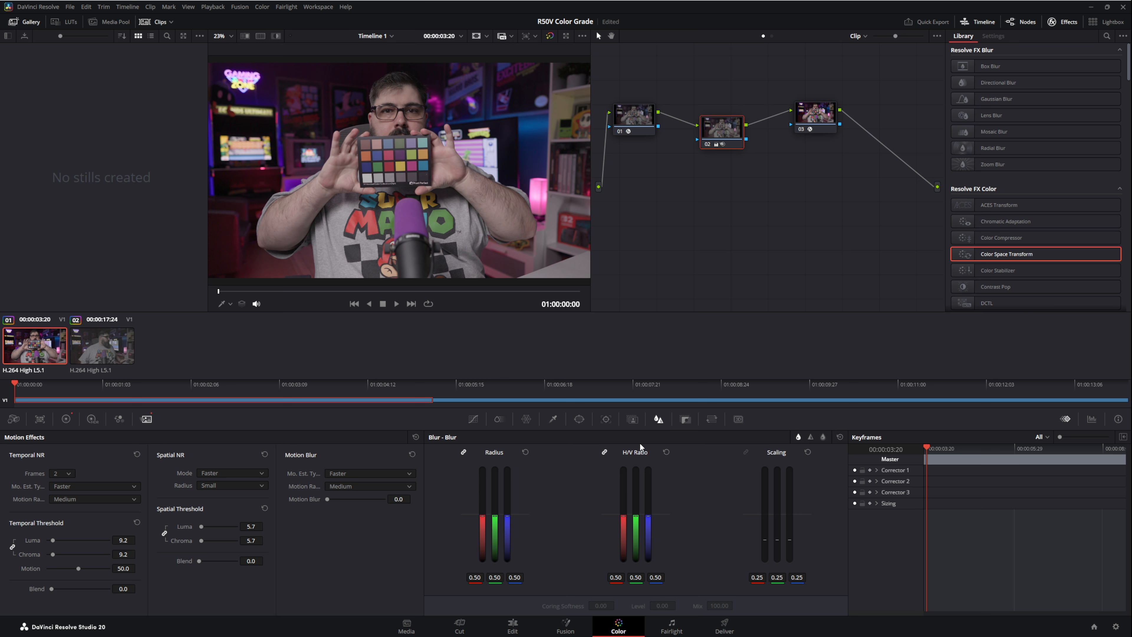
pyautogui.click(810, 437)
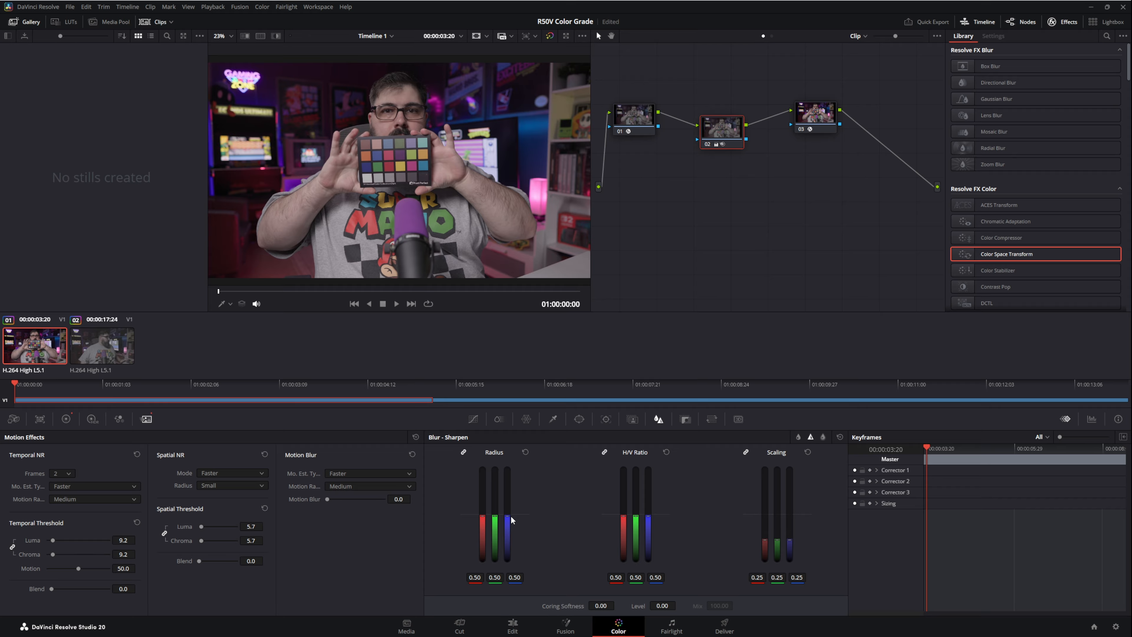
pyautogui.moveTo(511, 517); pyautogui.dragTo(510, 518)
pyautogui.hotkey('ctrl', 's')
# Step: Grab a still of the first clip's grade and apply that grade to the second clip
pyautogui.hotkey('ctrl', 'alt', 'g')
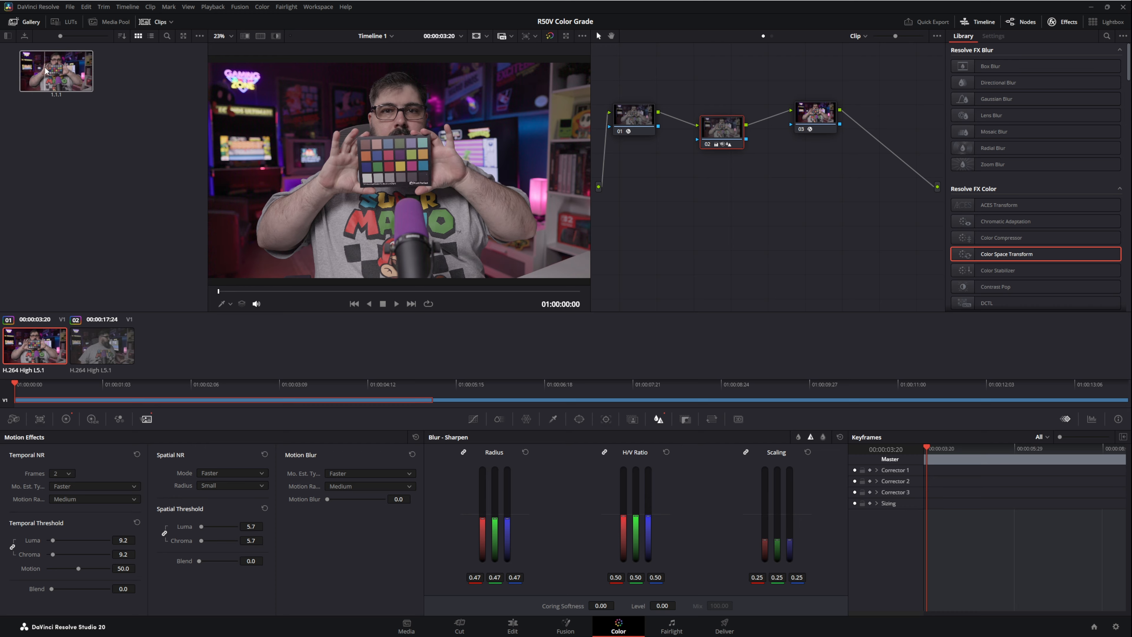
pyautogui.click(105, 344)
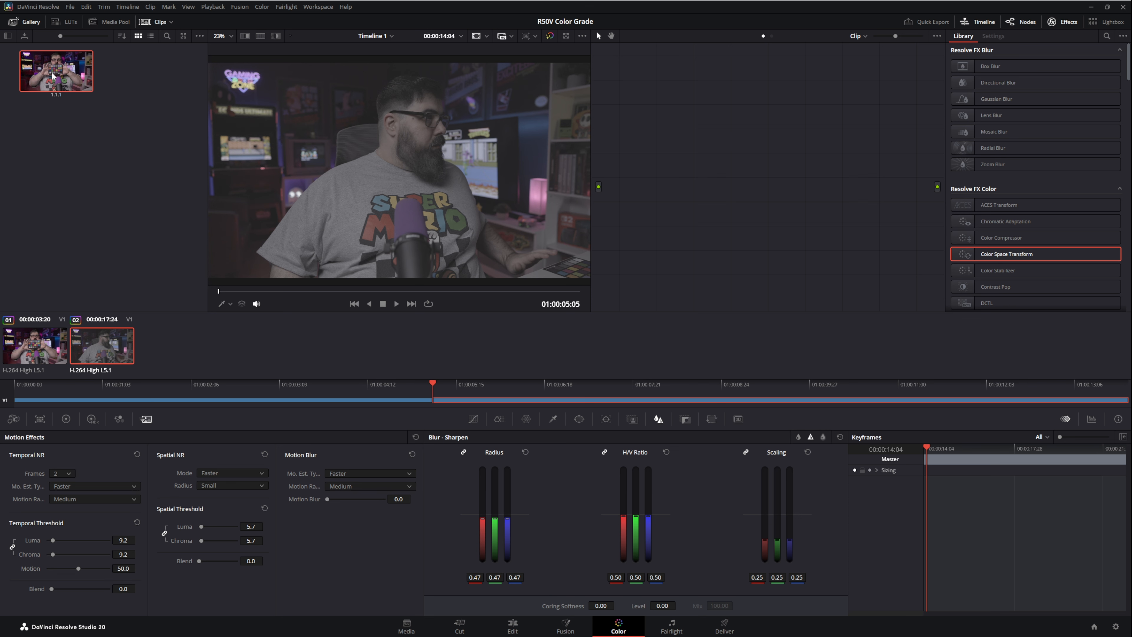
pyautogui.middleClick(95, 99)
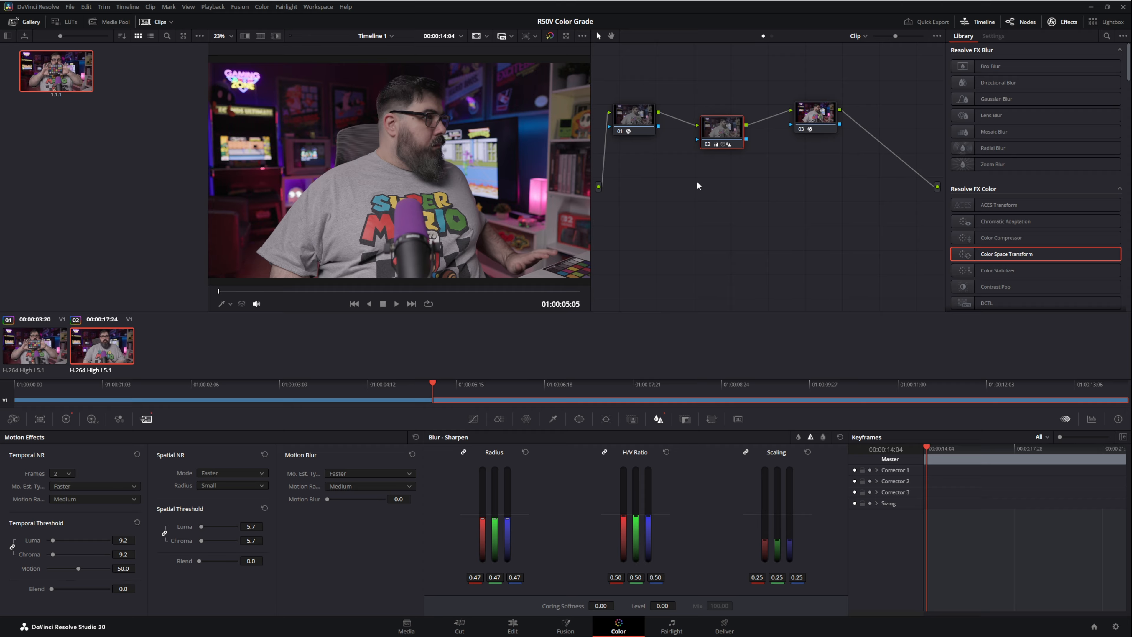
# Step: Check the settings of nodes 01, 03 and 02 on the second clip
pyautogui.click(639, 118)
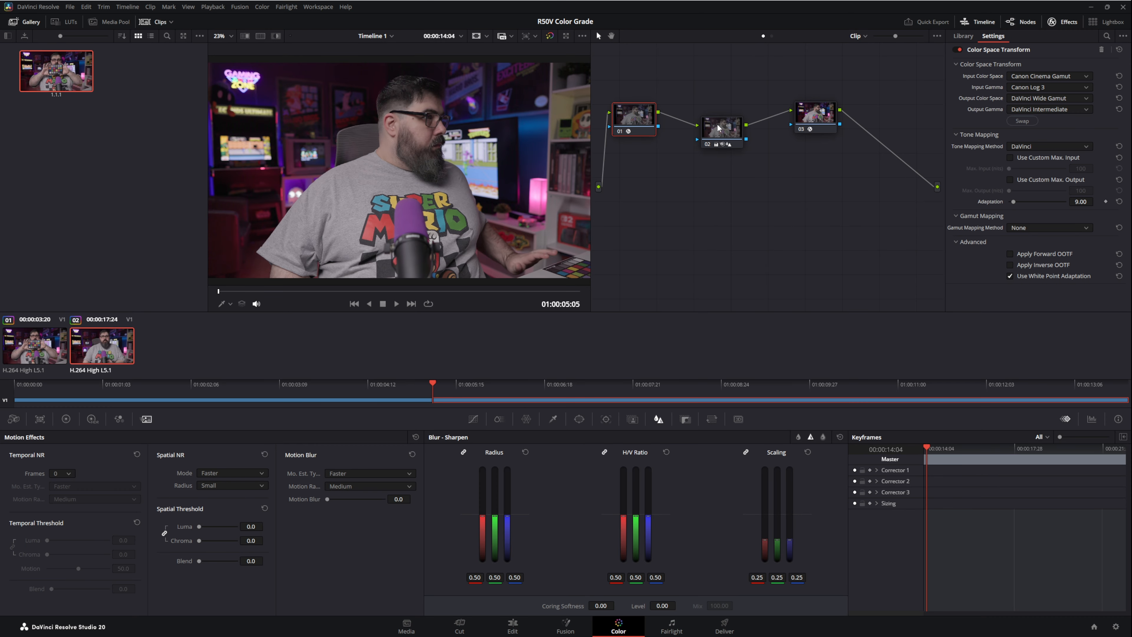
pyautogui.click(813, 126)
pyautogui.click(727, 139)
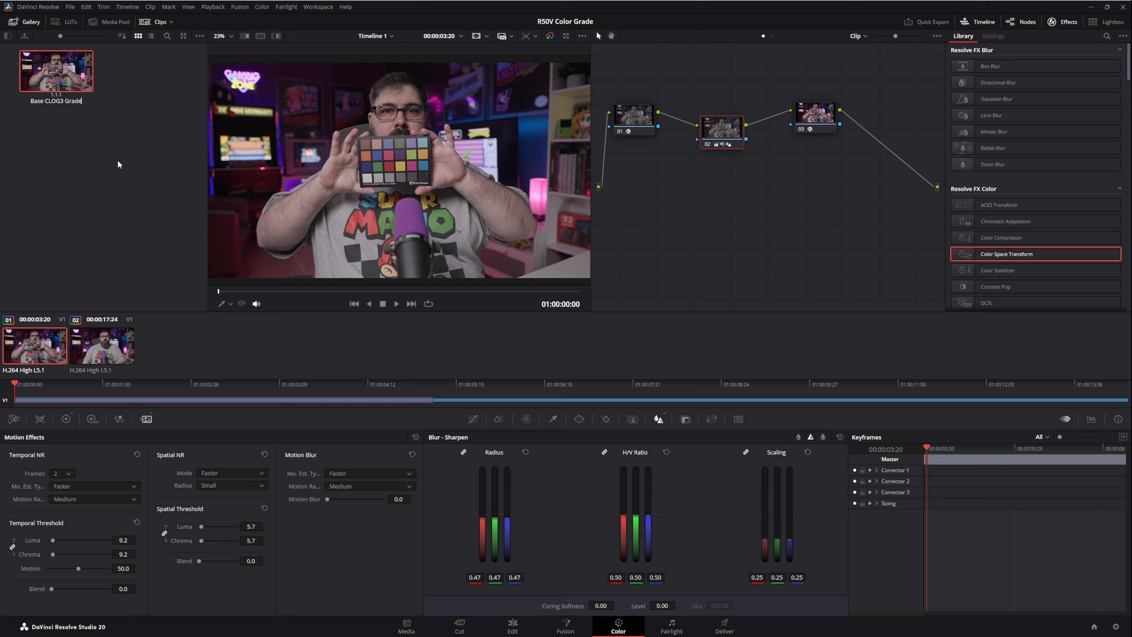
# Step: Name the gallery still "Base CLOG3 Grade"
pyautogui.press('Return')
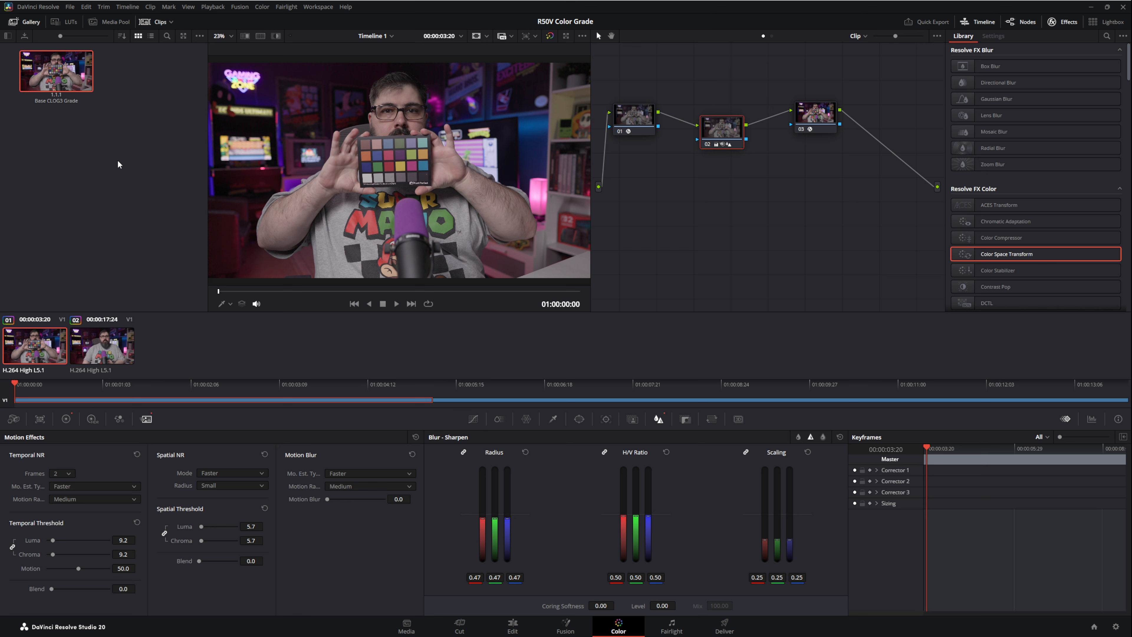